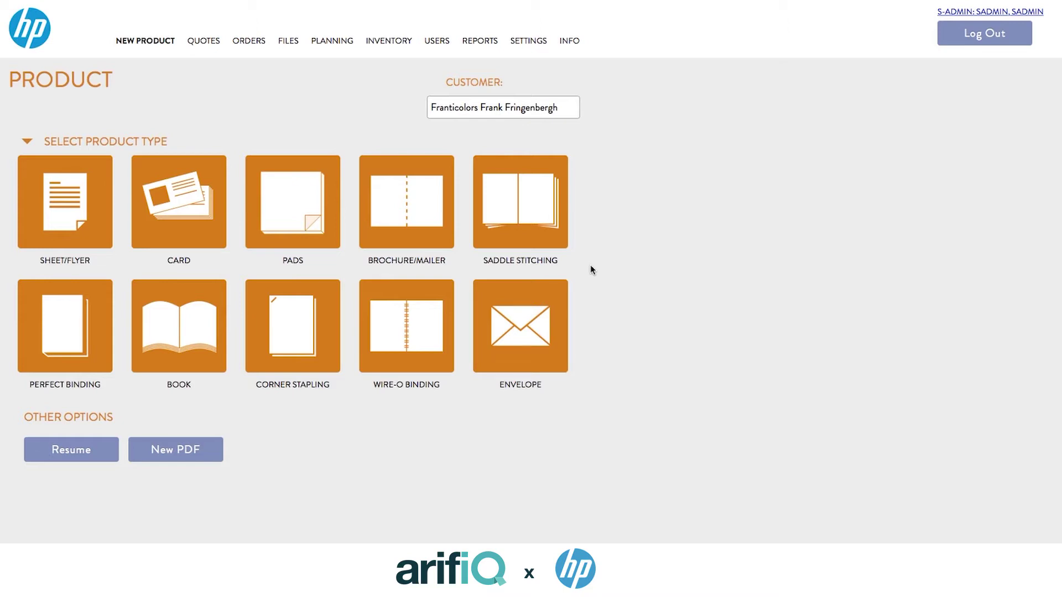
Choose the Brochure/Mailer product with a custom 8.27 x 8.27 inch finished size
click(396, 213)
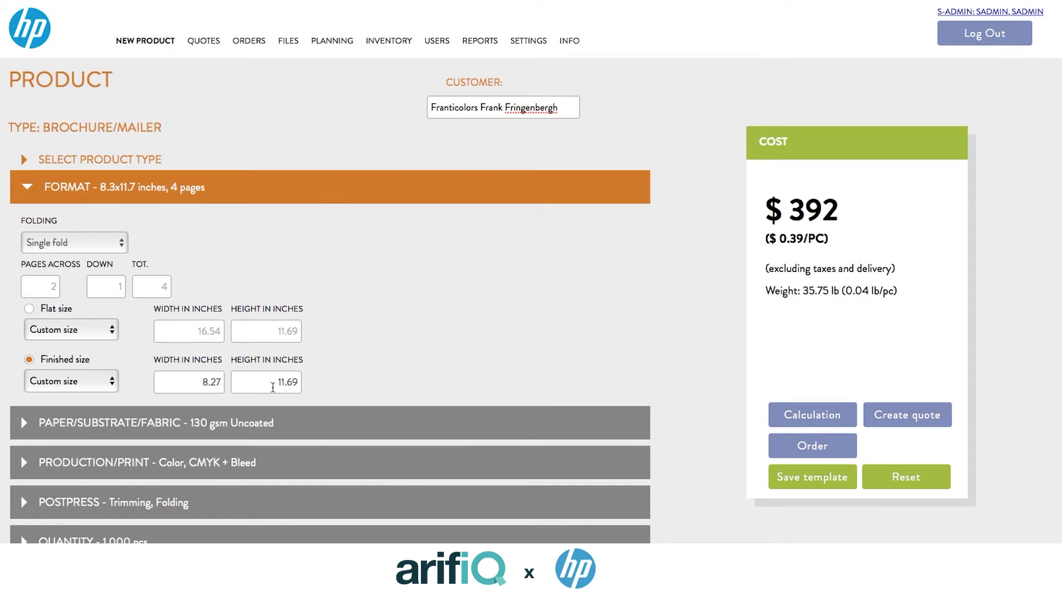
double_click(274, 383)
text(8.)
text(27)
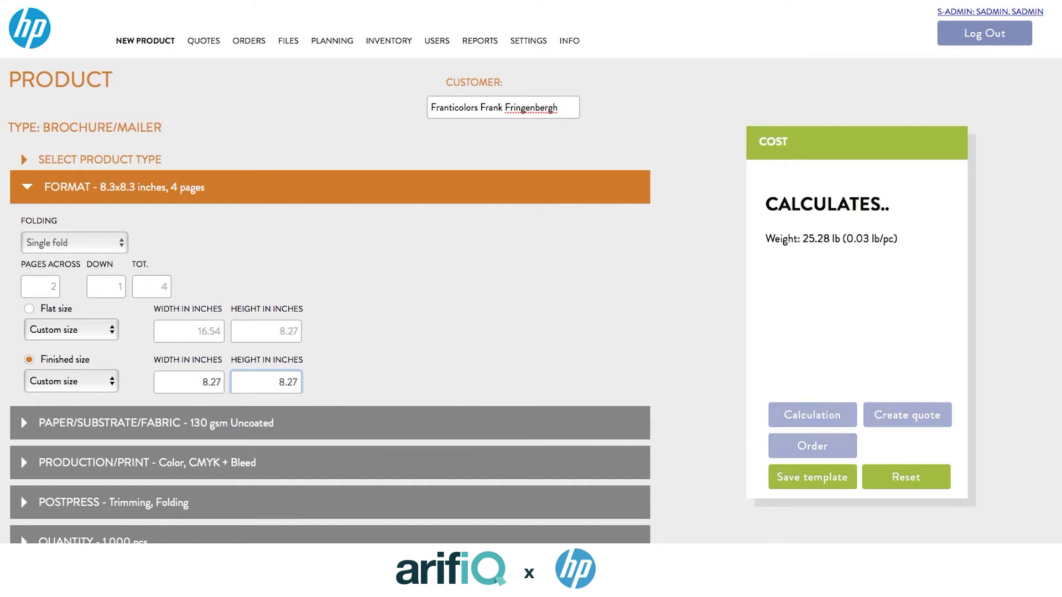
click(75, 382)
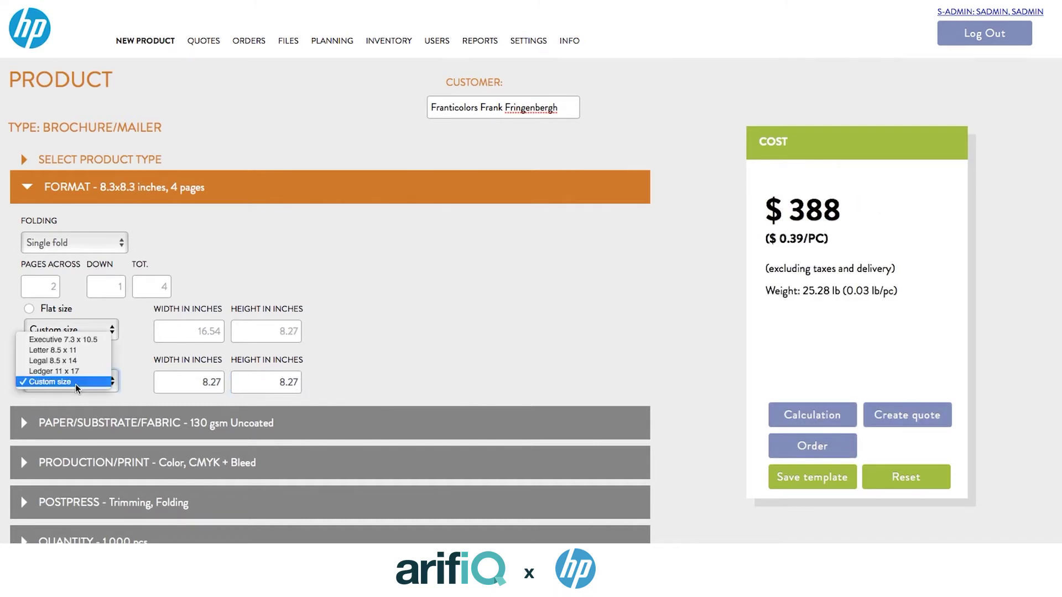
click(59, 384)
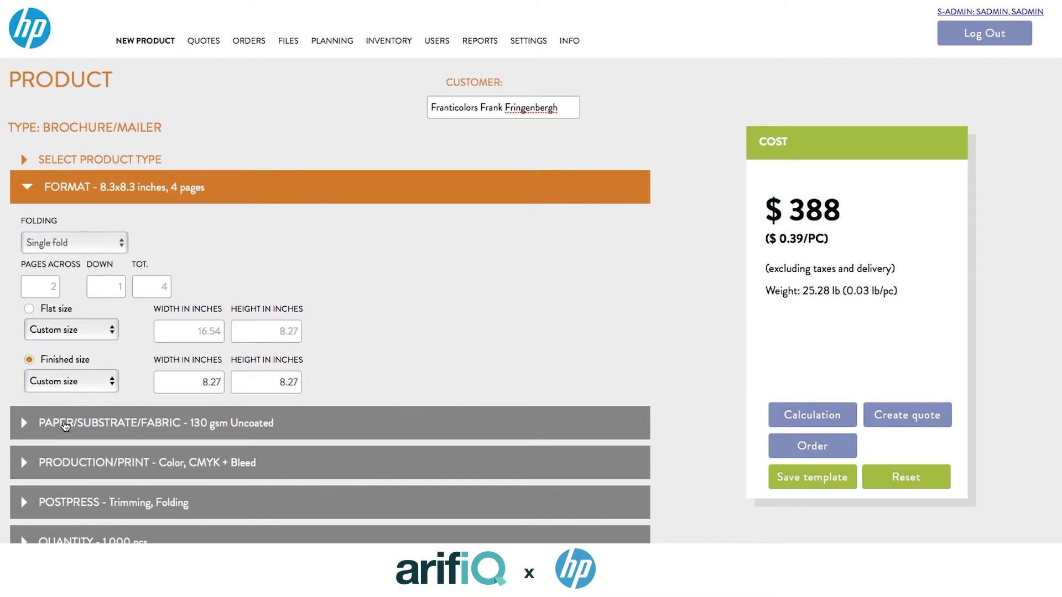
Choose Gloss as the paper grade and 150 gsm as the weight
click(65, 424)
click(178, 270)
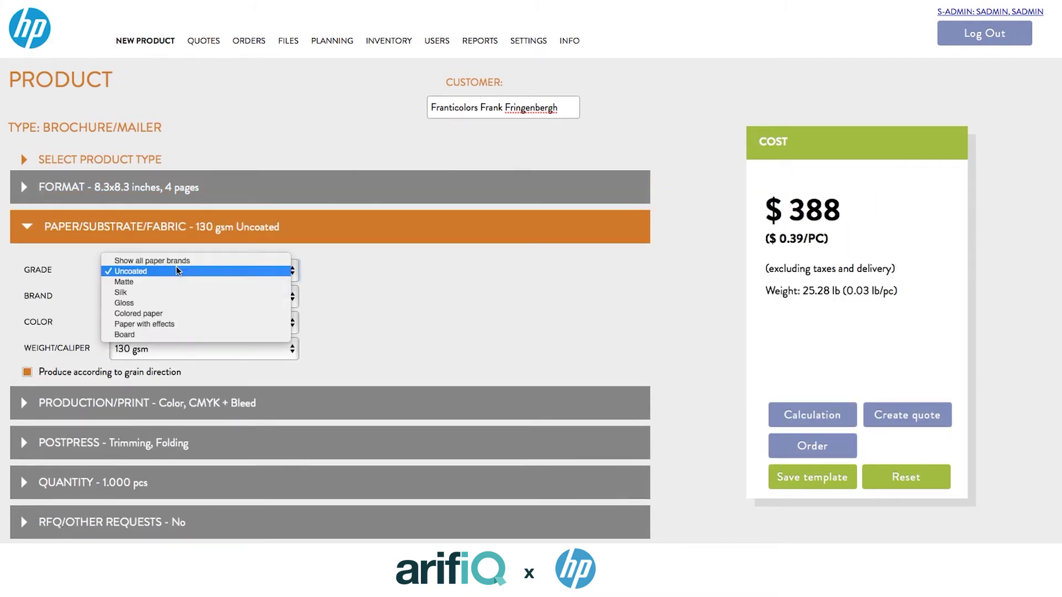
click(167, 303)
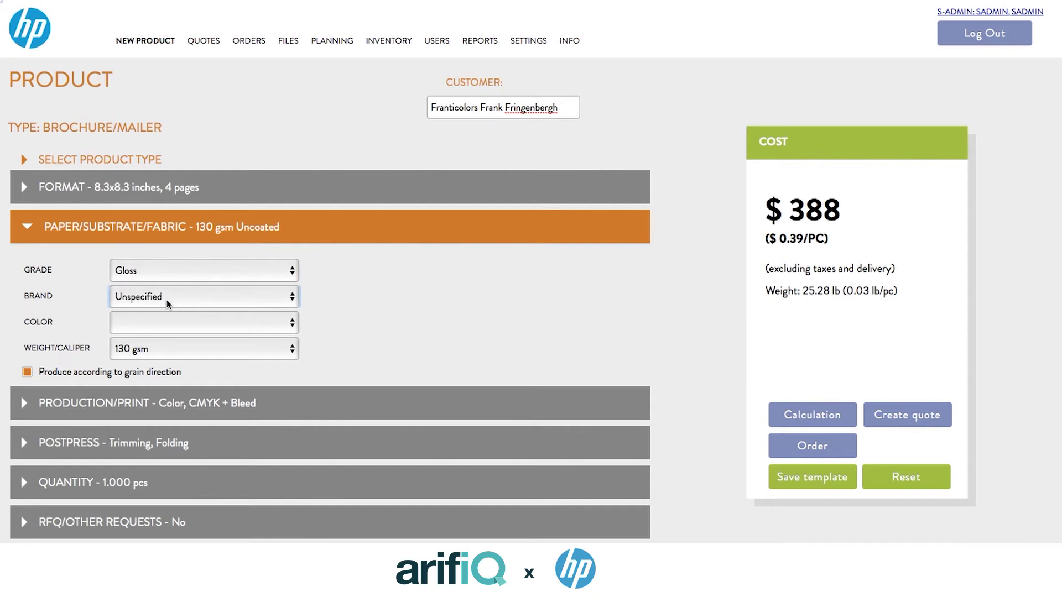
click(161, 349)
click(129, 382)
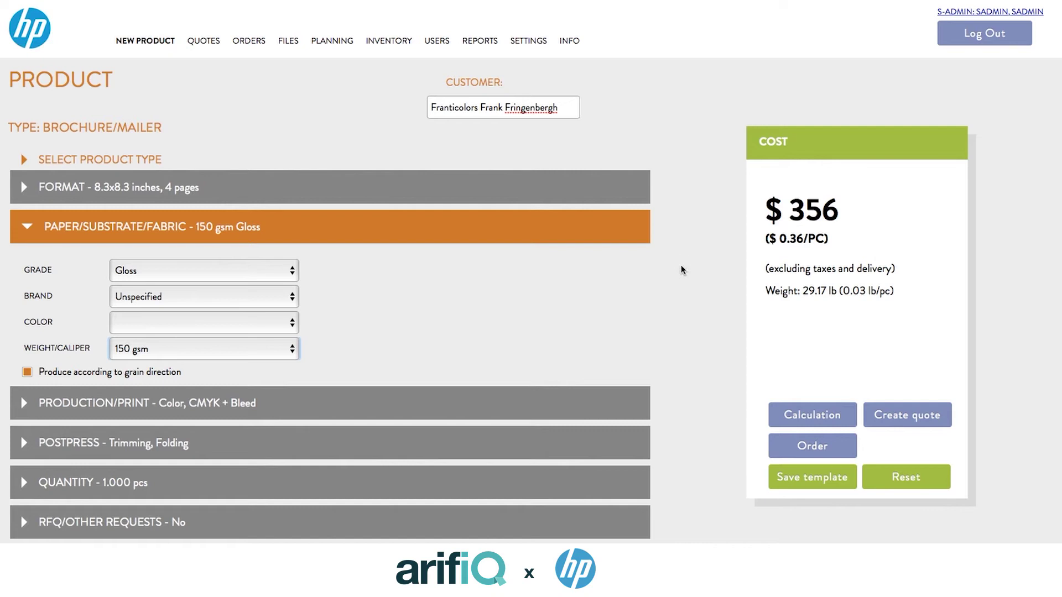
click(162, 403)
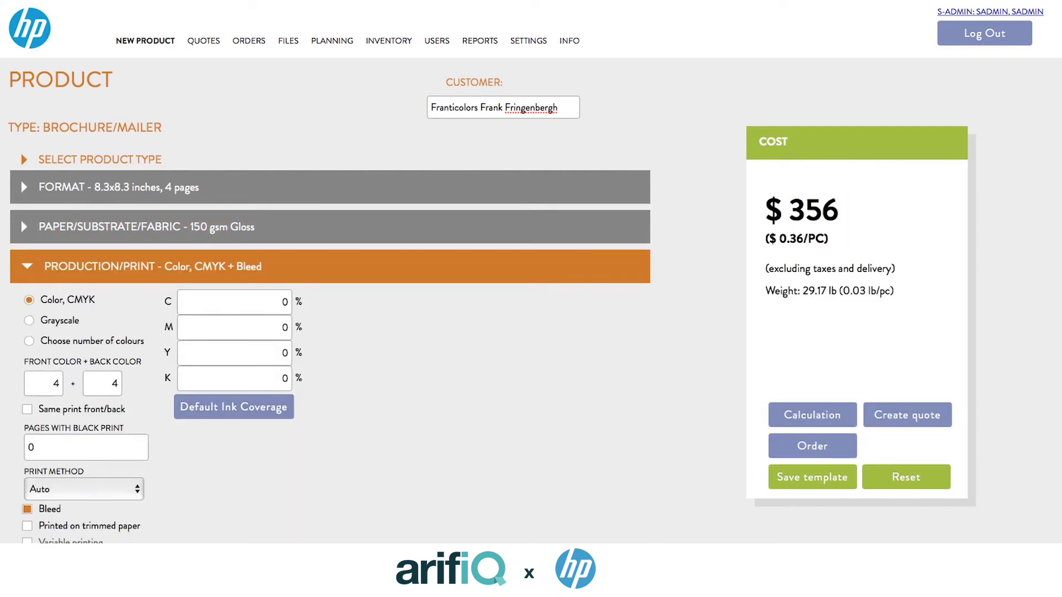
Enter a quantity of 8,520 pieces, recalculating the cost to $1,616
click(83, 547)
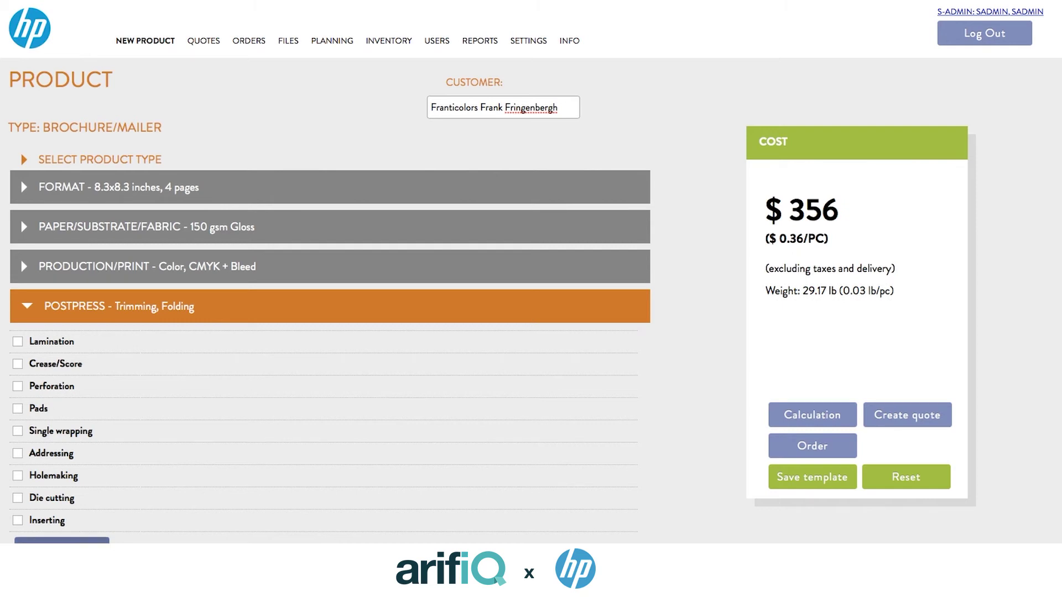
click(62, 541)
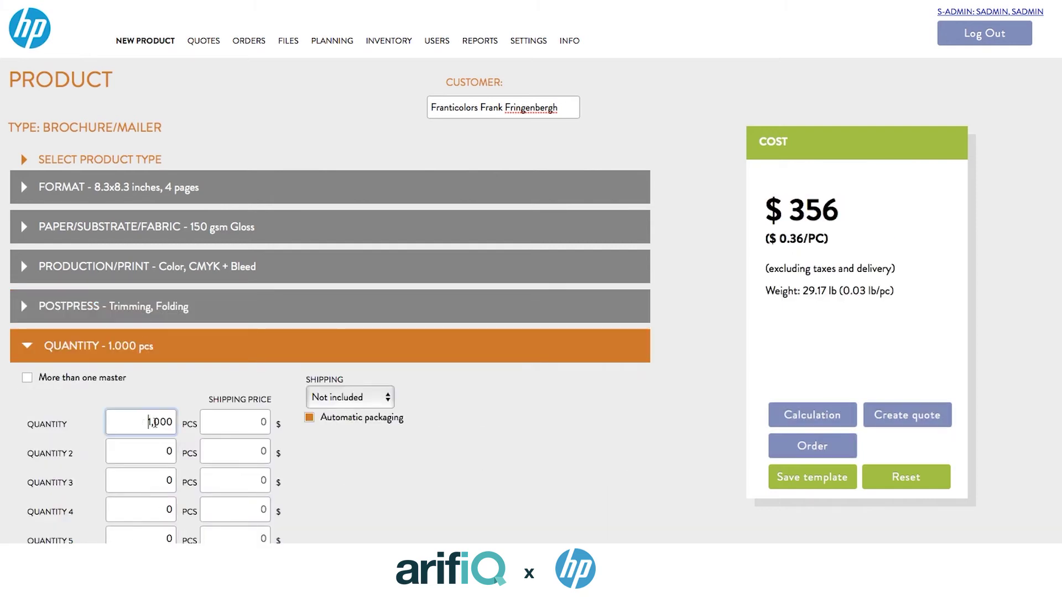
double_click(141, 424)
text(8520)
click(365, 459)
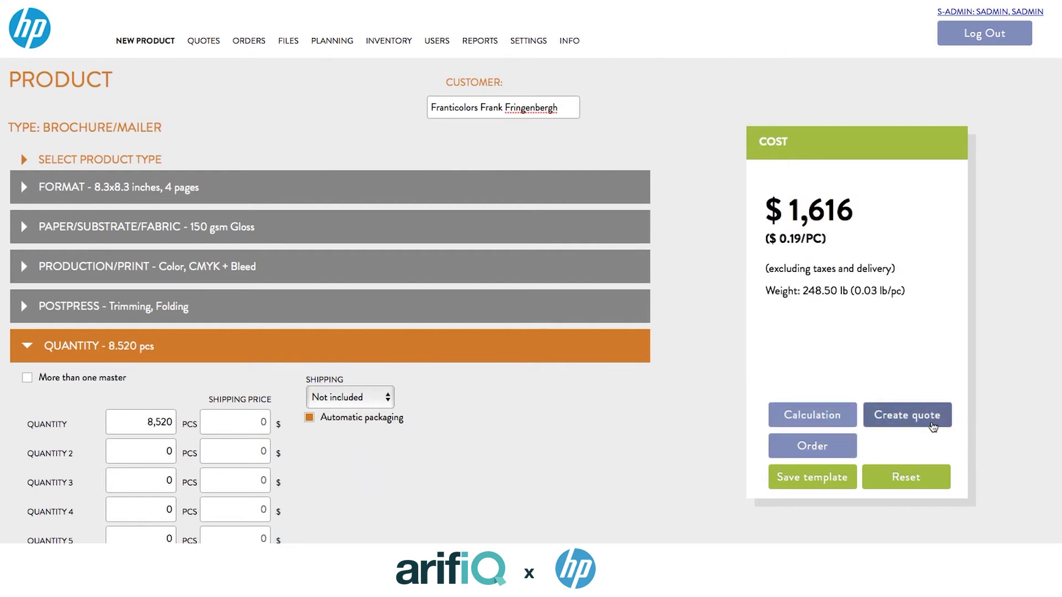
Convert the brochure into an order and review its $1,616 cost calculation
click(820, 448)
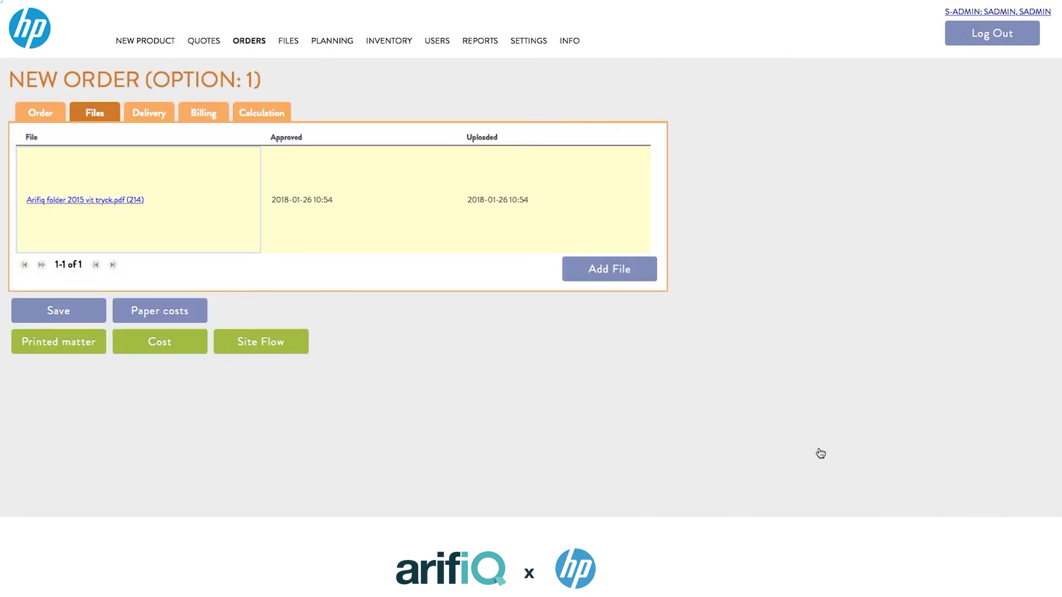
click(262, 113)
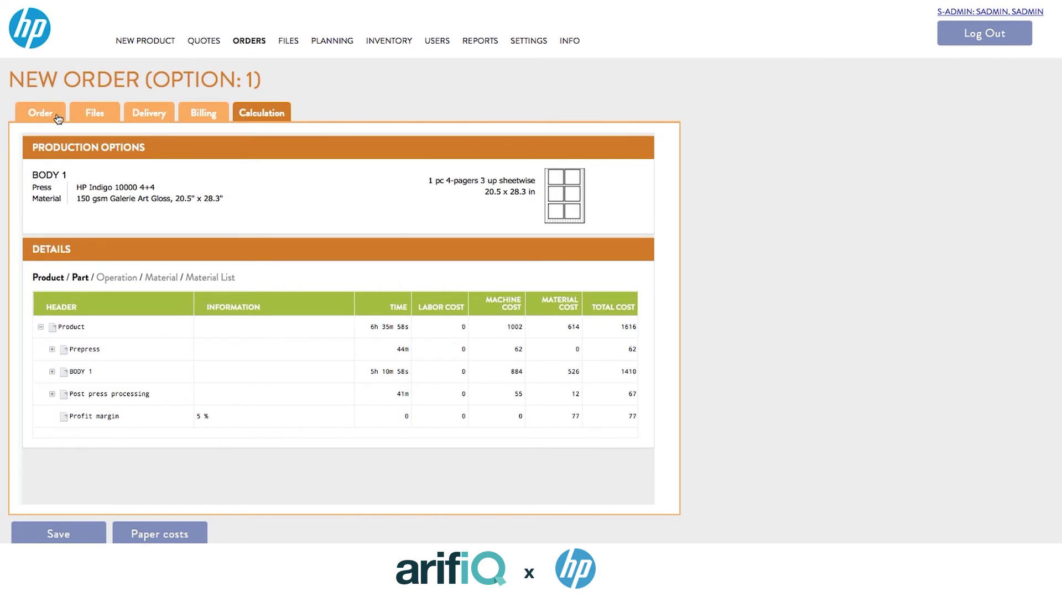
click(40, 114)
Give the order the job title 'Great job' and save it as order 178
click(71, 216)
text(G)
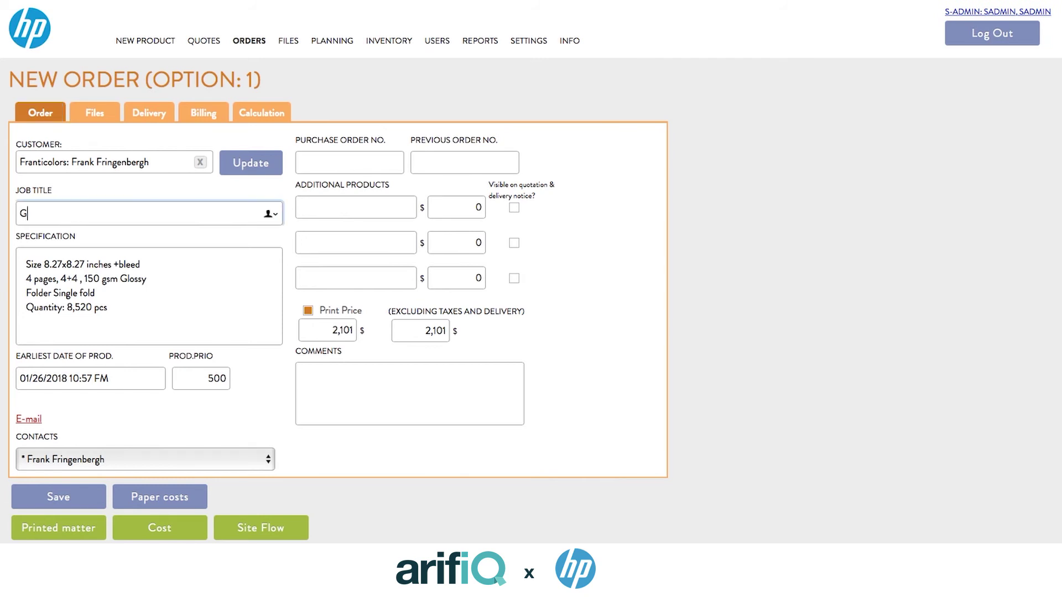
text(reat job)
click(64, 499)
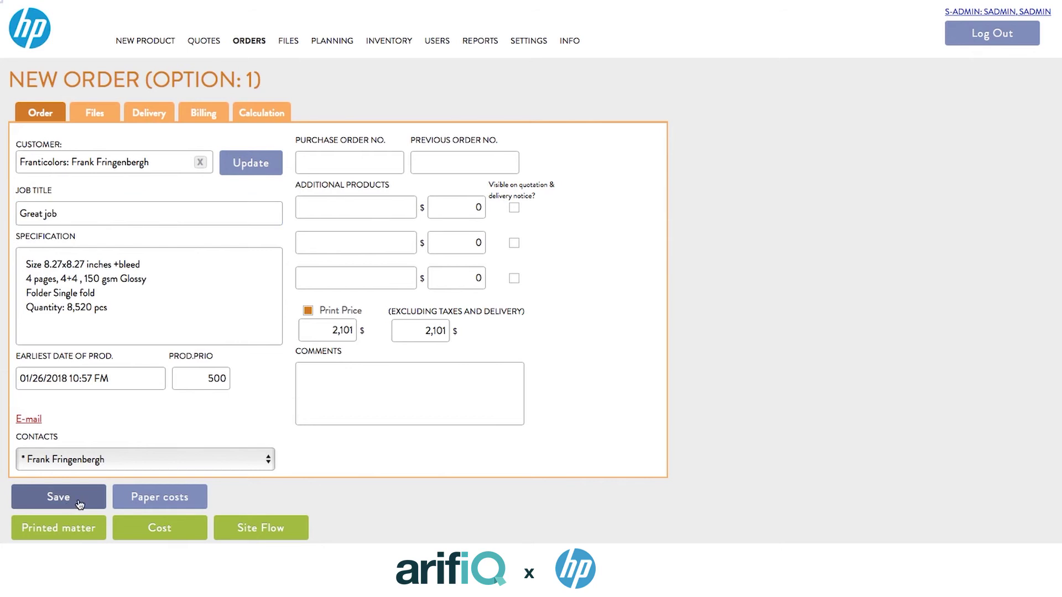
click(382, 333)
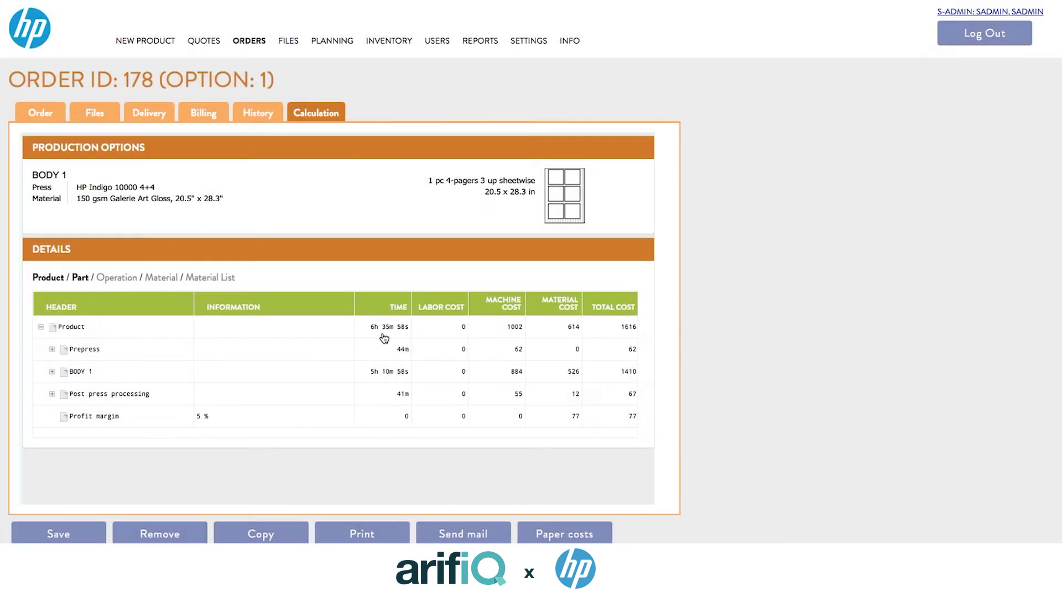
Upload 'Arifiq folder 2015 vit tryck.pdf' to the order's files
click(95, 113)
click(630, 264)
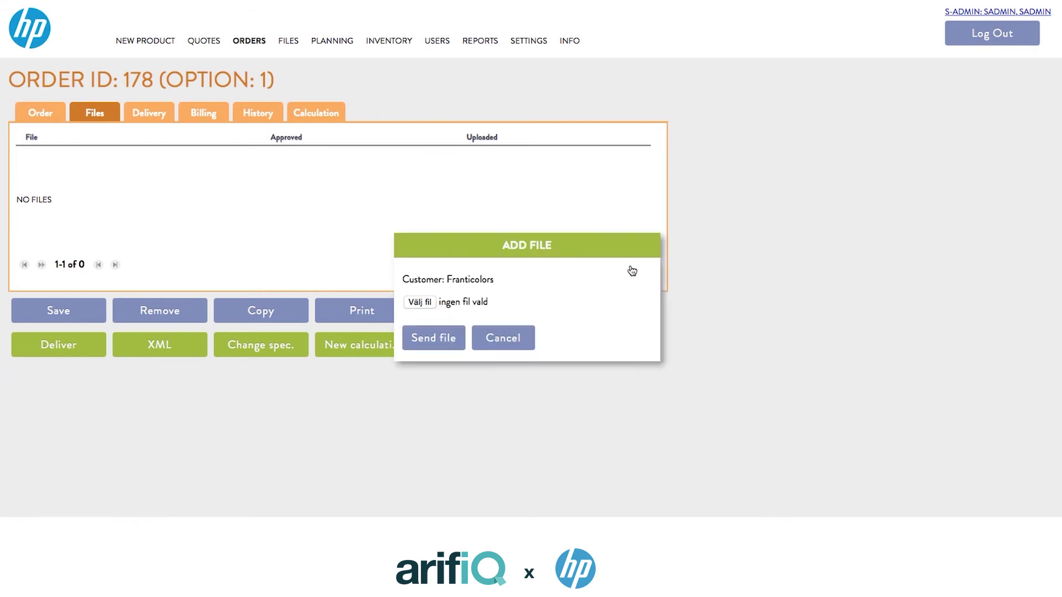
click(416, 300)
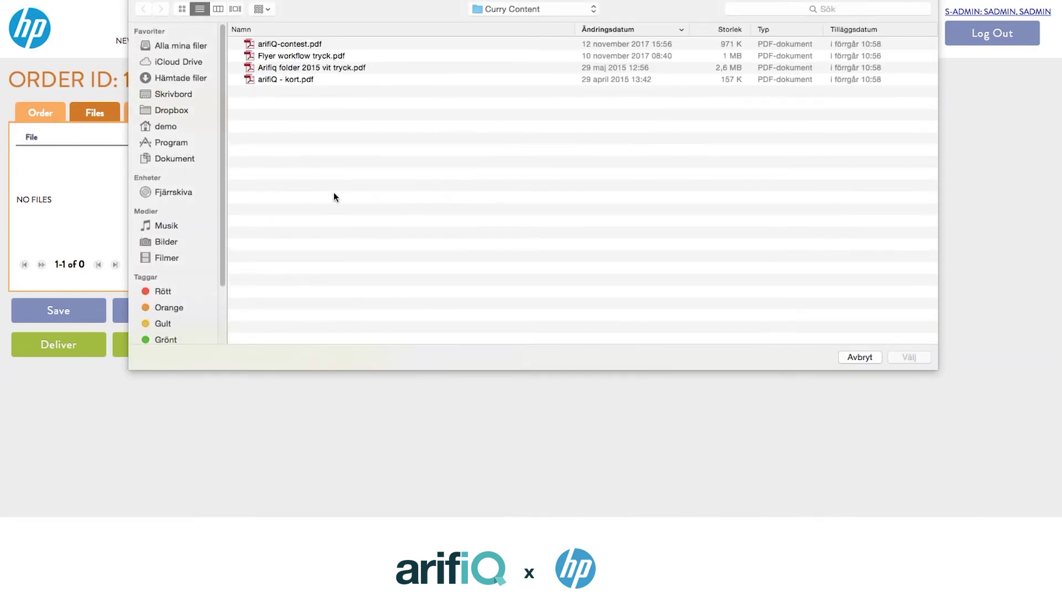
double_click(316, 67)
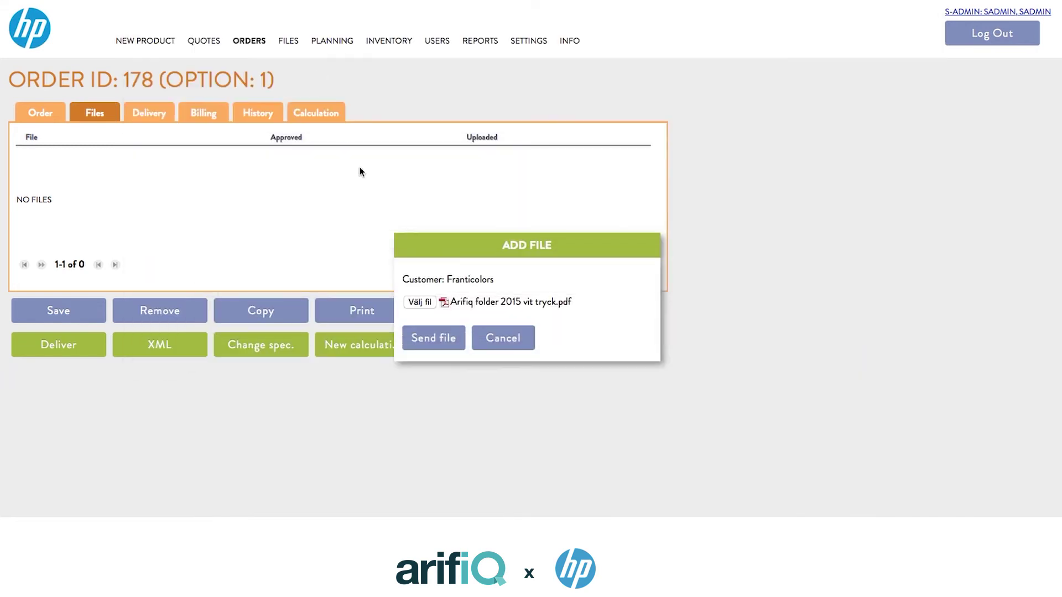
click(435, 337)
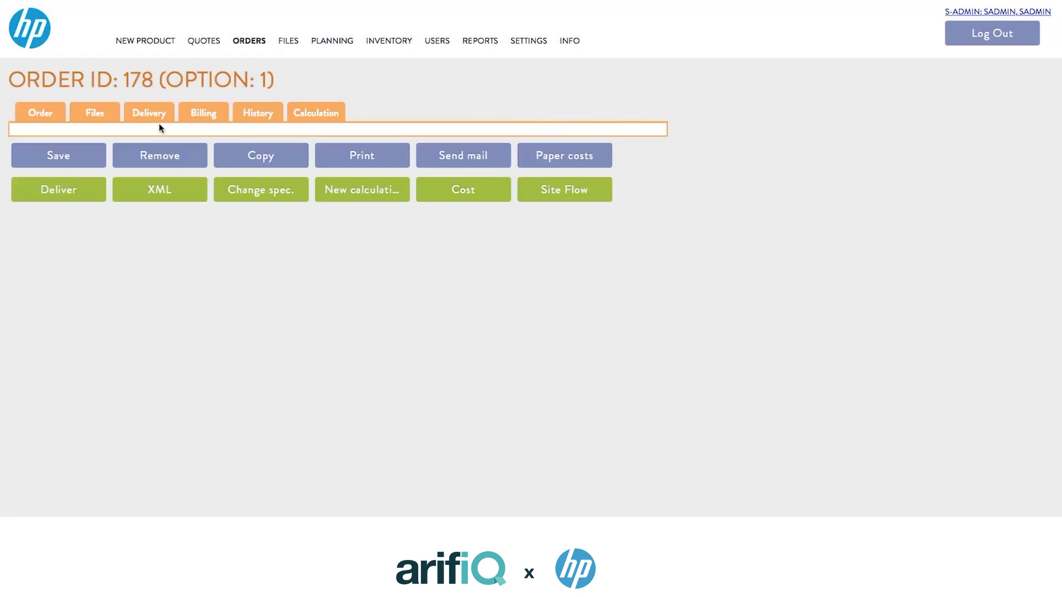
Send the uploaded PDF to PrintOS Box
click(106, 119)
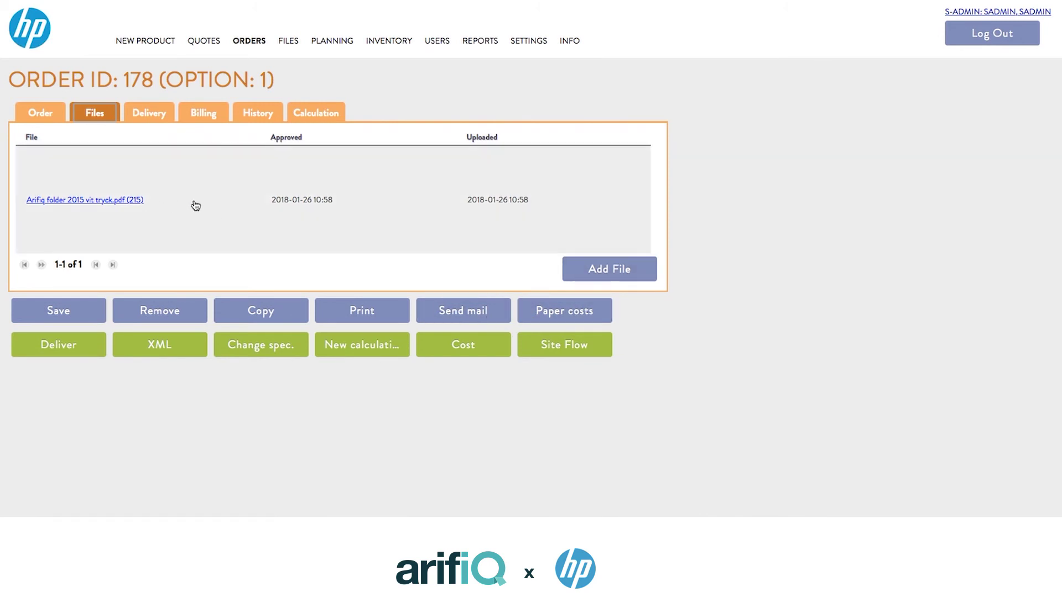
click(124, 203)
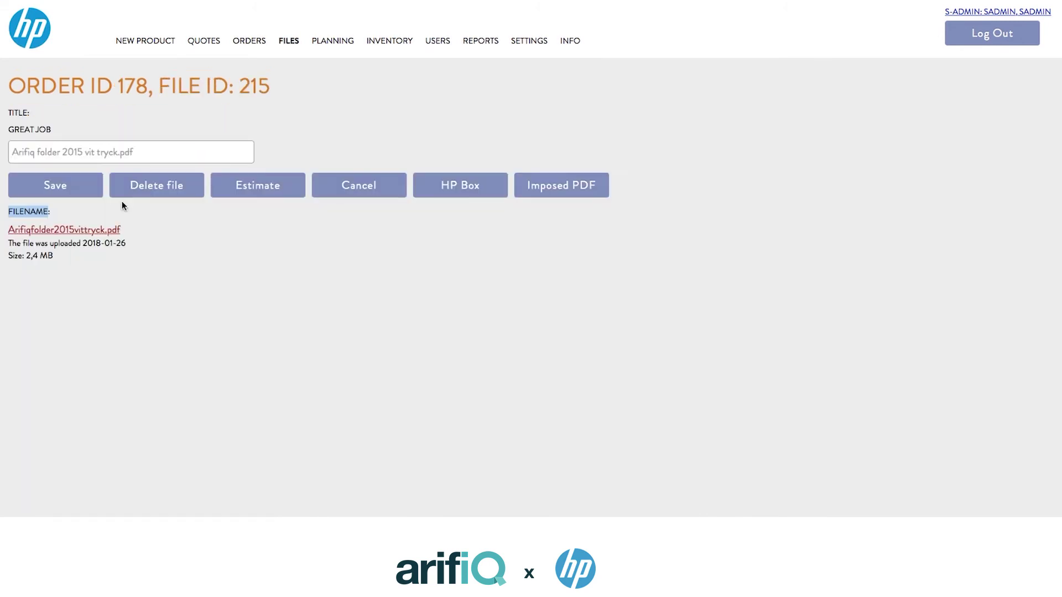
click(457, 187)
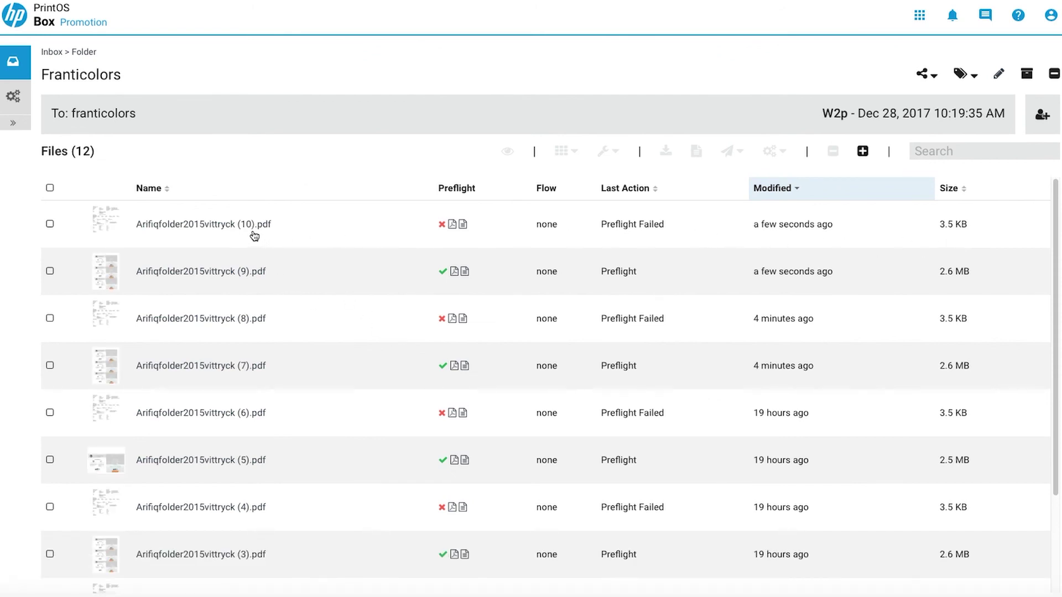
Inspect the failed copy (10).pdf, then open the passing copy (9).pdf
click(204, 224)
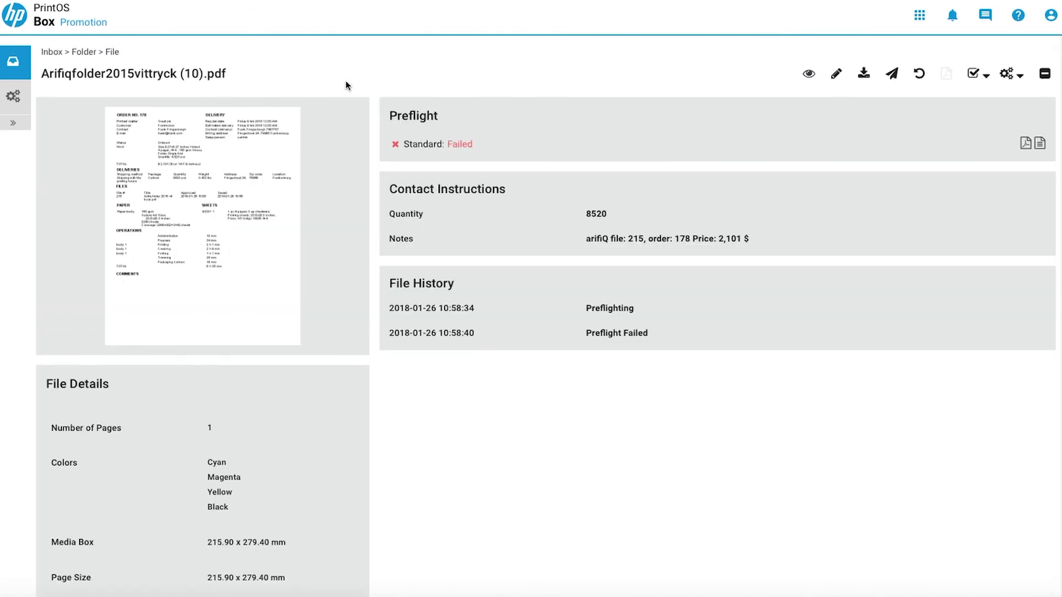
click(84, 52)
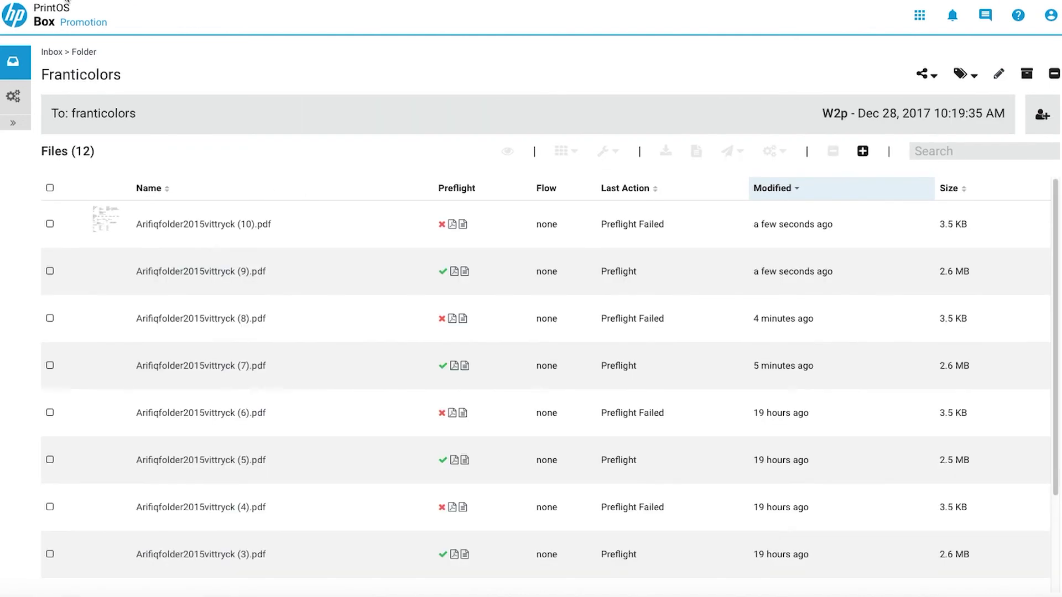
click(194, 272)
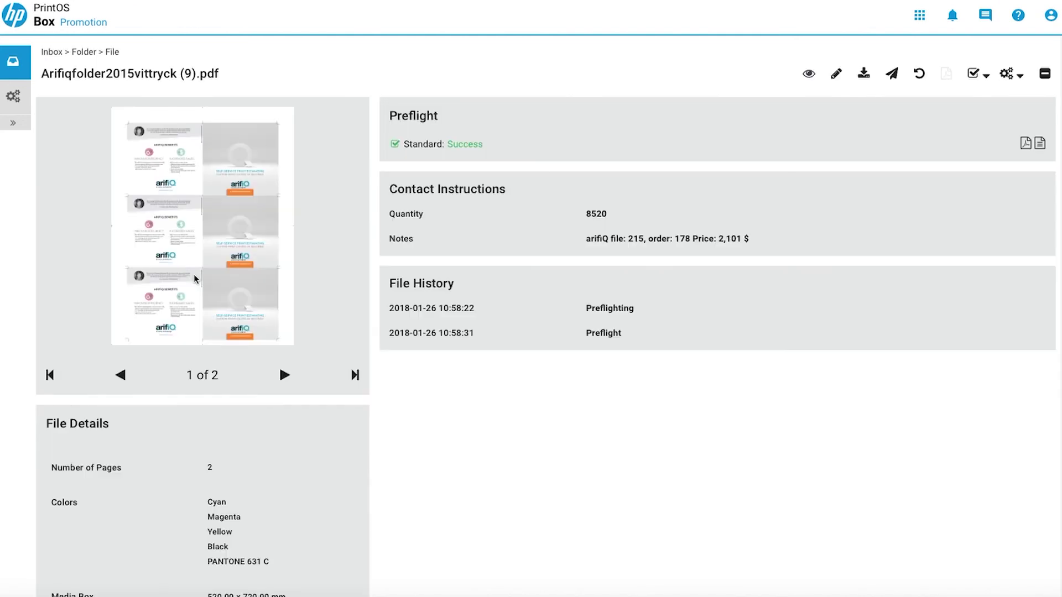